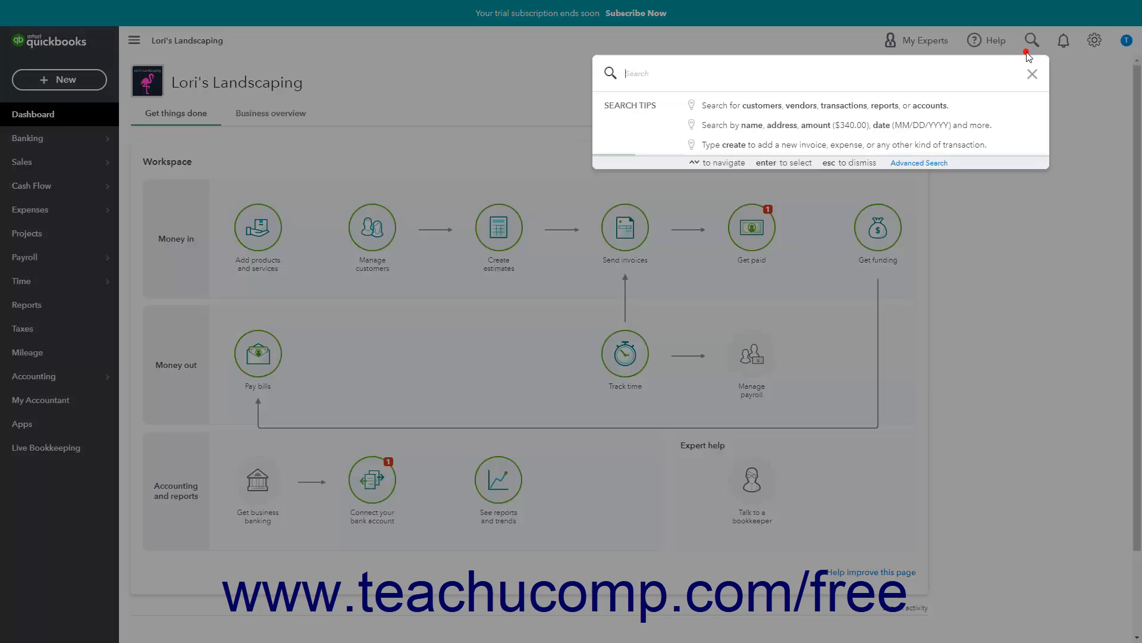
Open the $250.00 customer payment, view its available deposit accounts, and close the payment form.
left_click(777, 199)
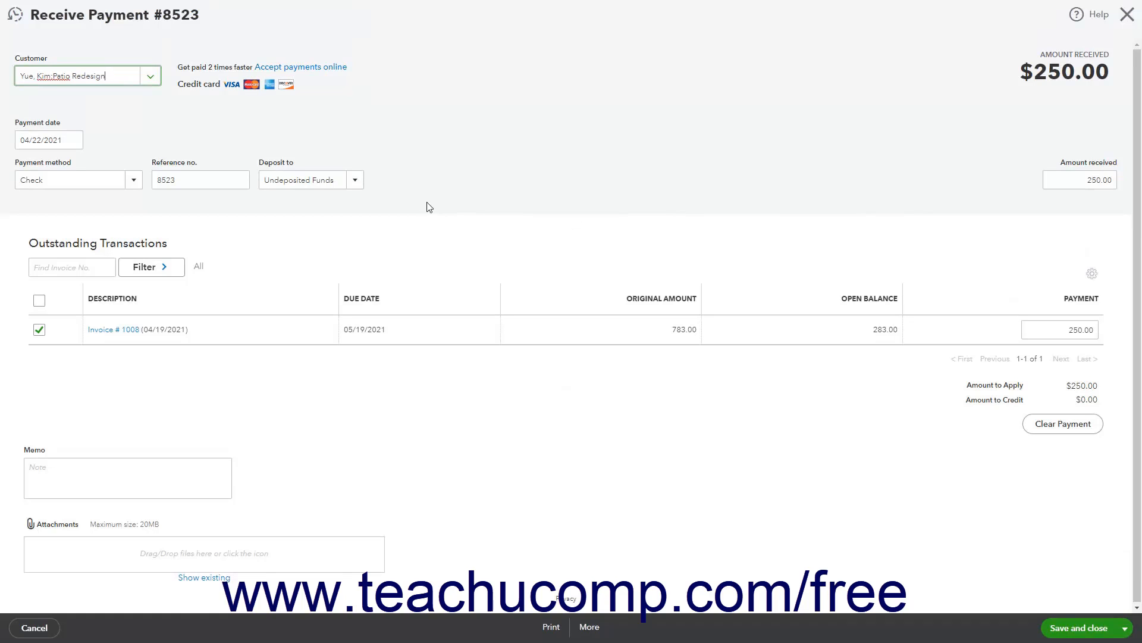
left_click(361, 186)
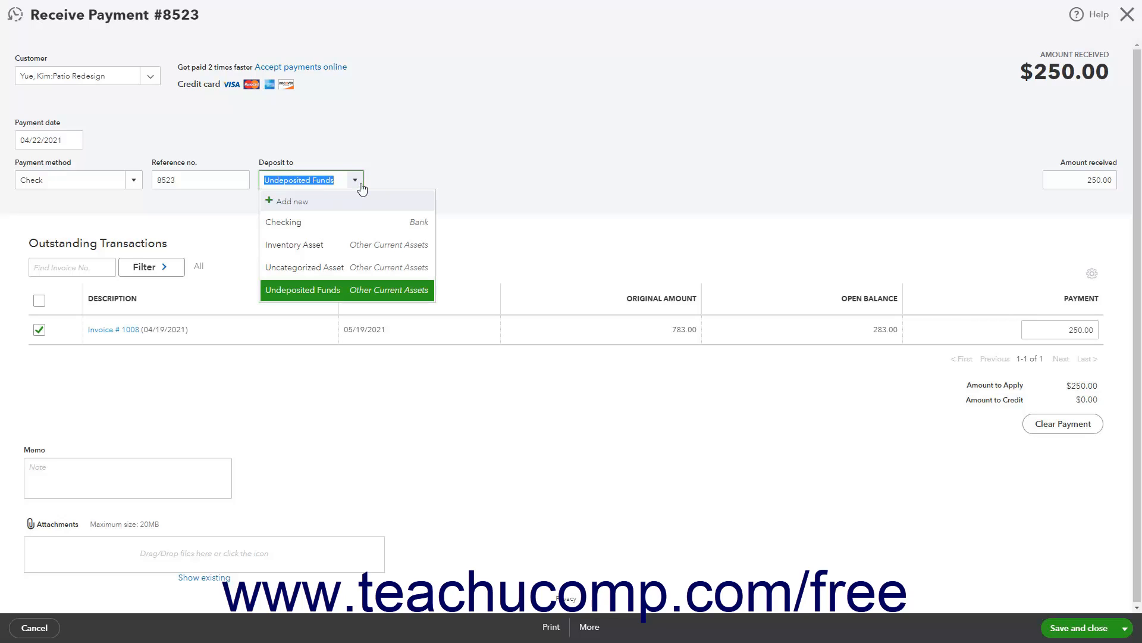
left_click(361, 186)
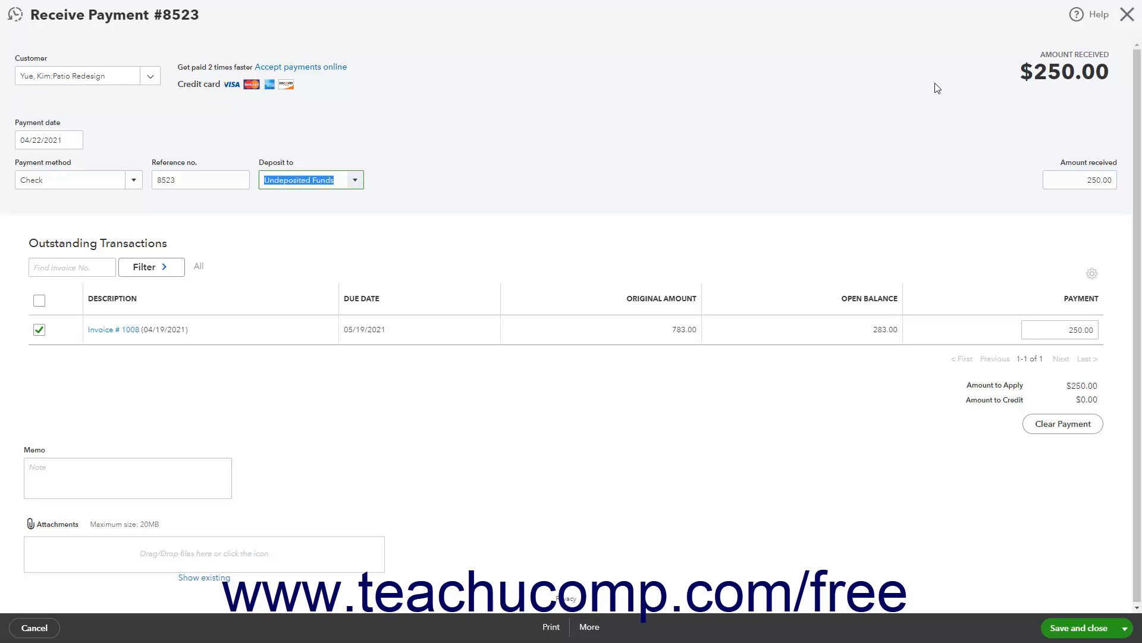
left_click(1127, 15)
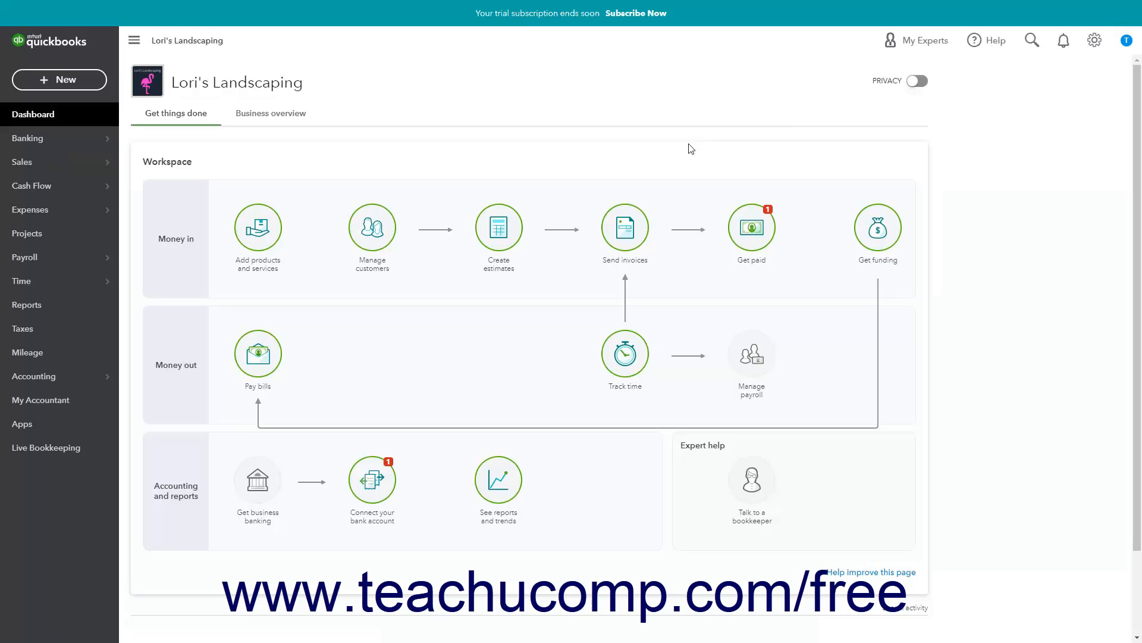
Start a new bank deposit into the Checking account, dated 04/22/2021.
left_click(97, 86)
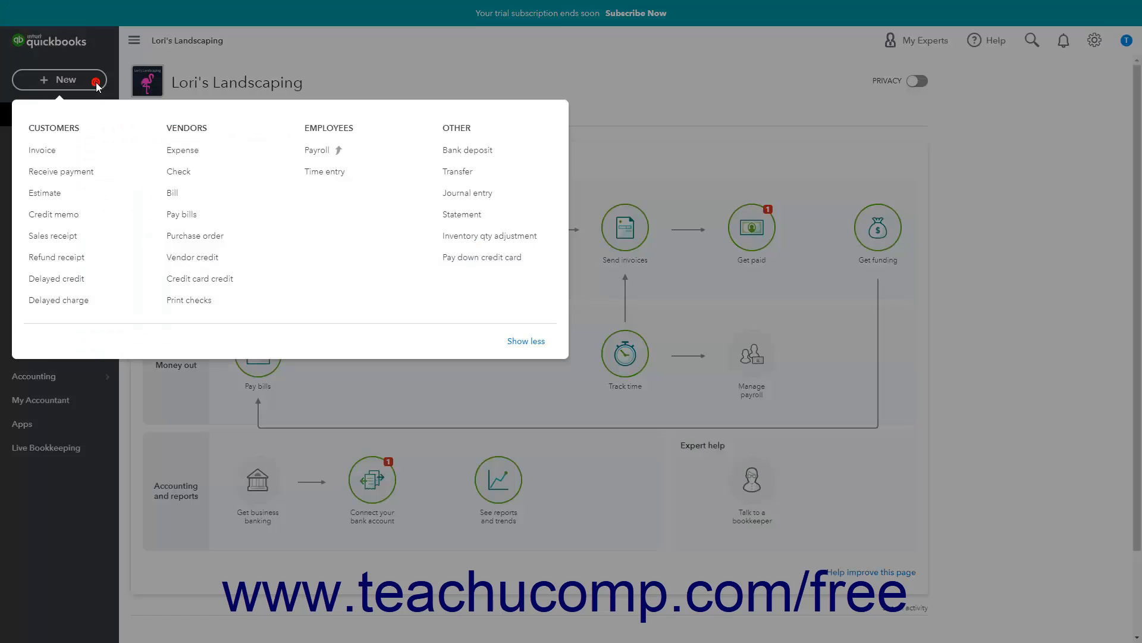
left_click(449, 151)
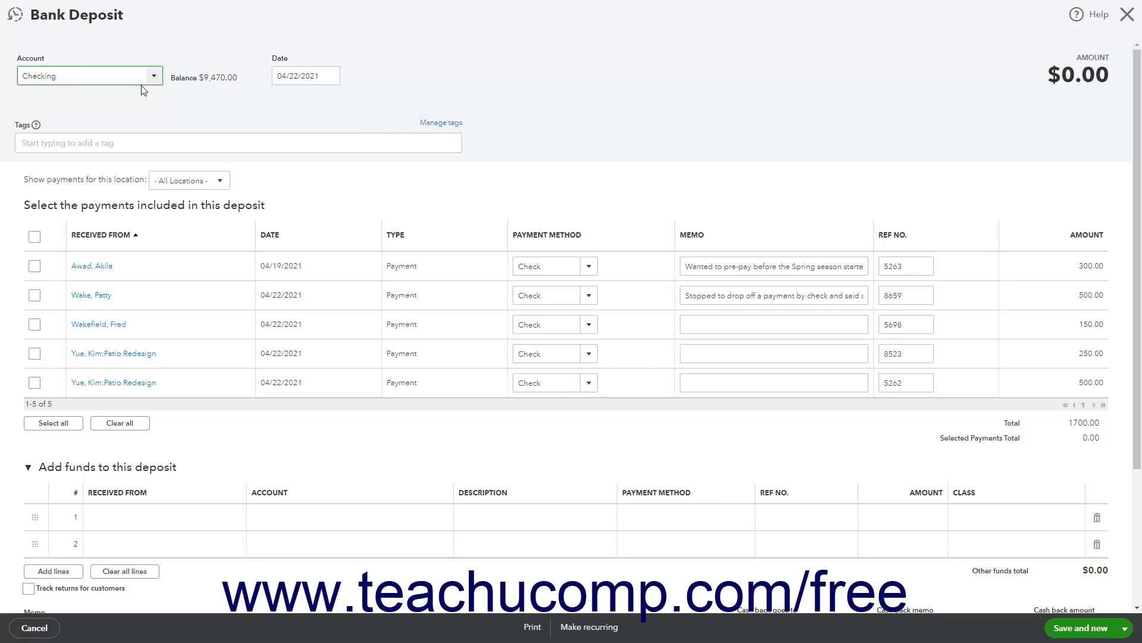
left_click(156, 76)
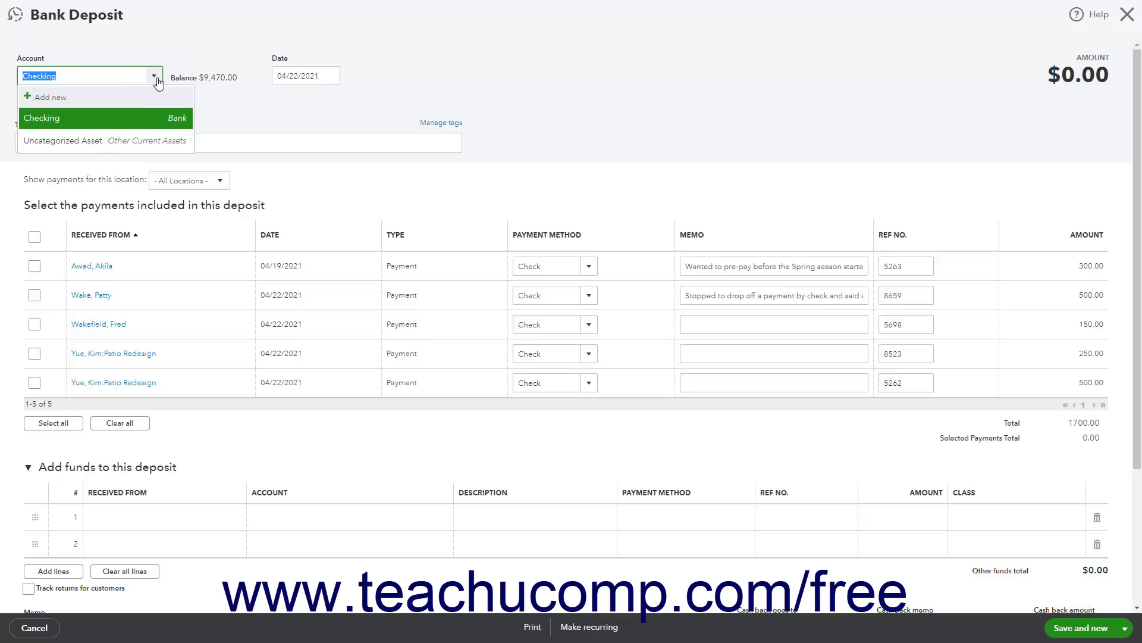
left_click(139, 120)
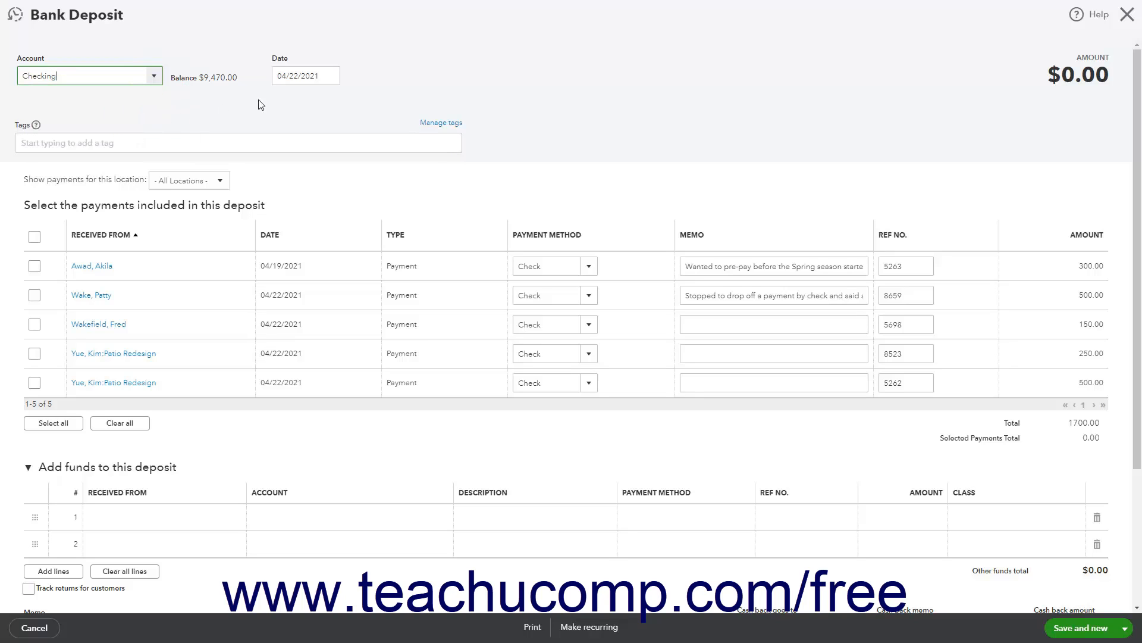
left_click(326, 78)
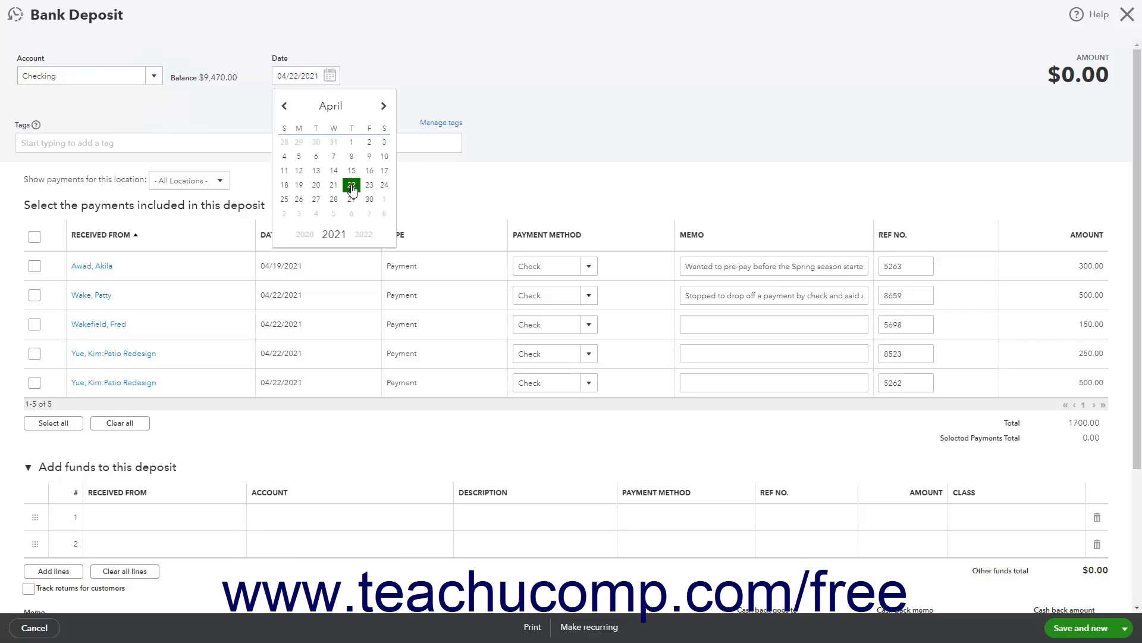
left_click(352, 185)
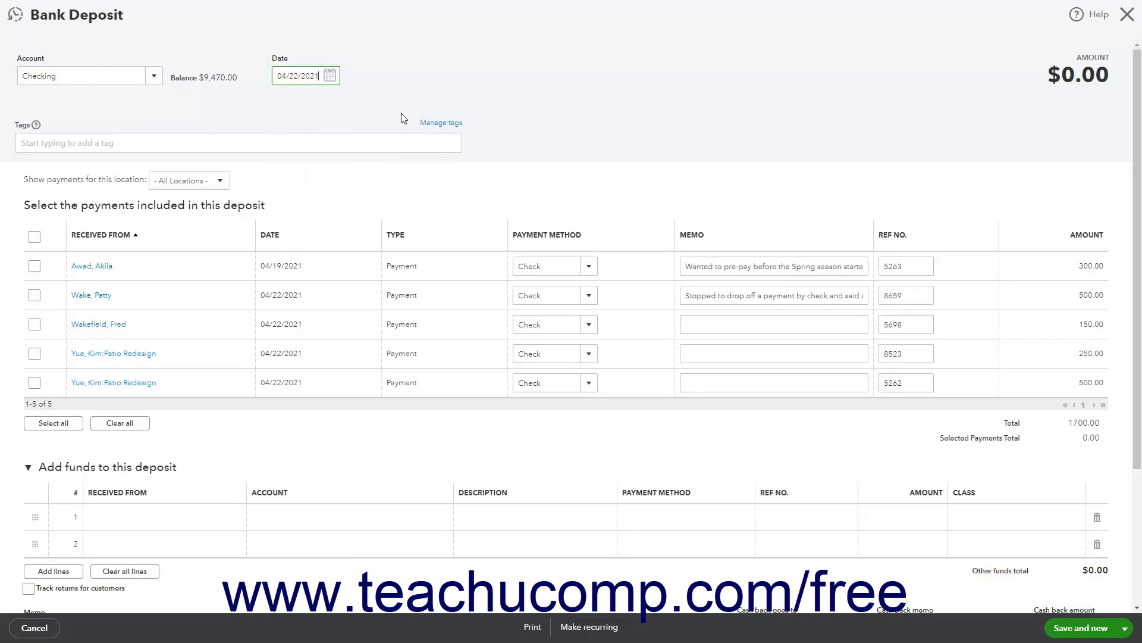
View the tags available for the deposit and the location choices for filtering payments.
left_click(289, 150)
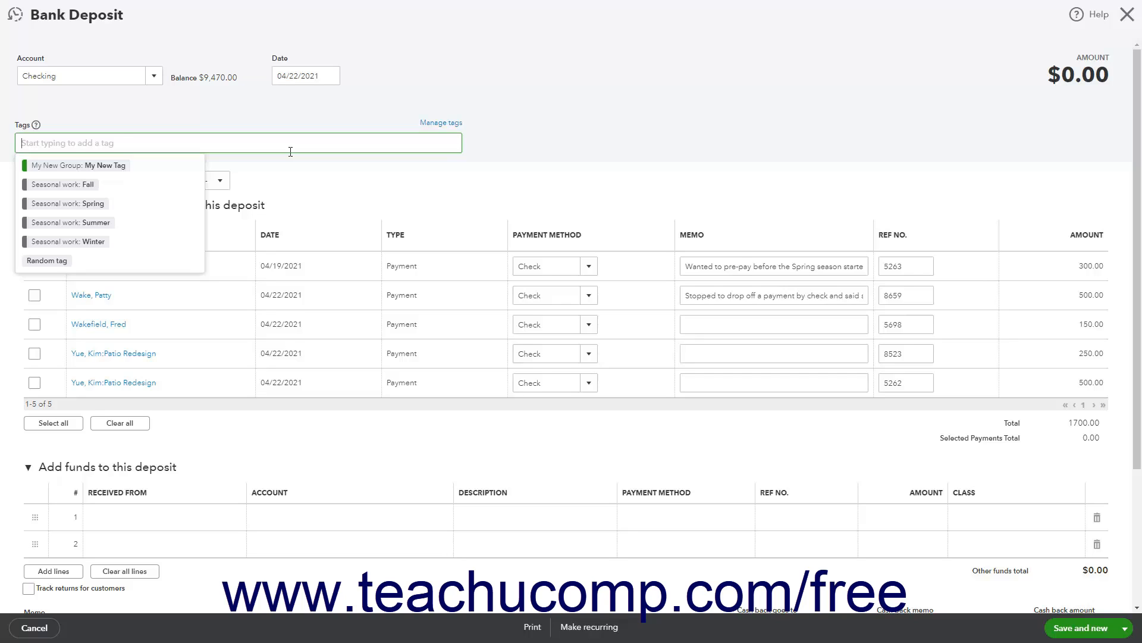
left_click(489, 148)
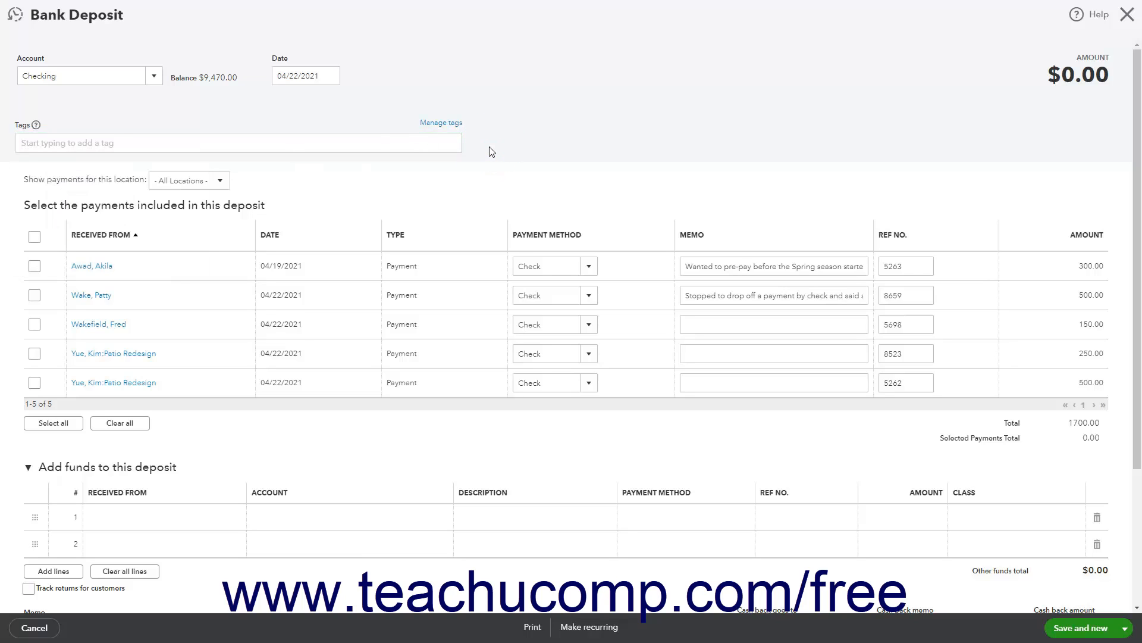
left_click(219, 182)
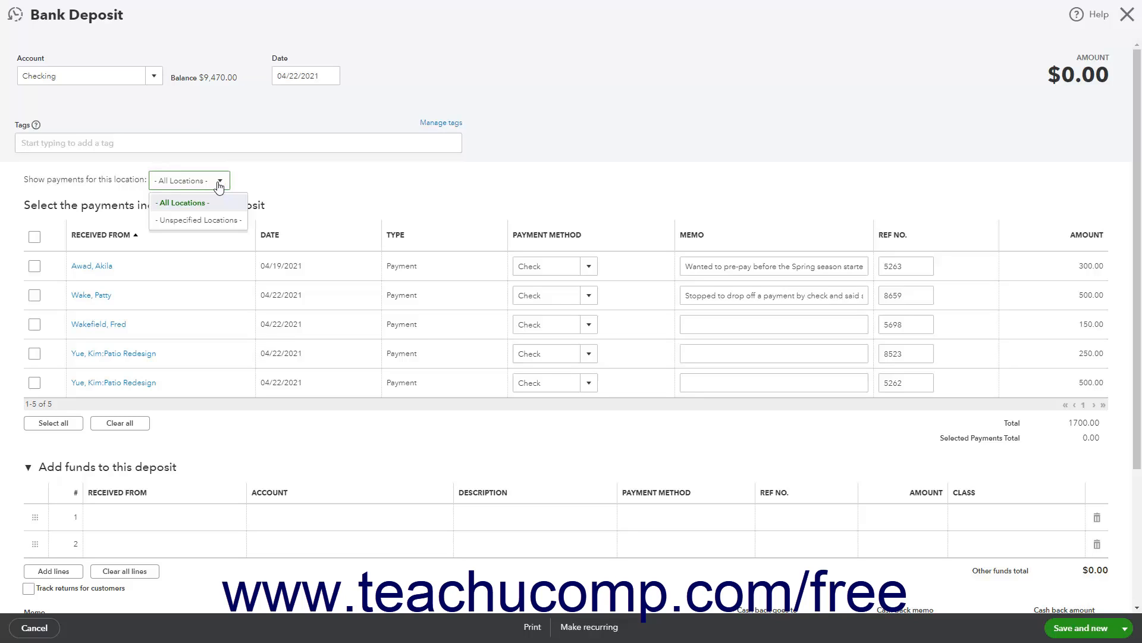
left_click(219, 183)
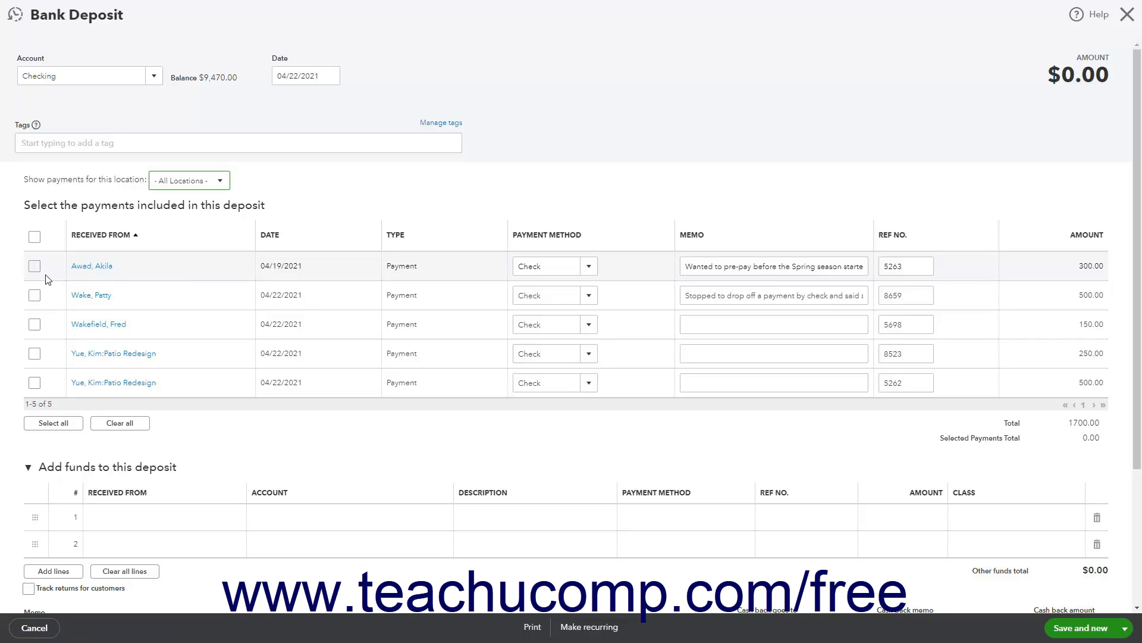
Include all of the listed customer payments in the bank deposit.
left_click(51, 423)
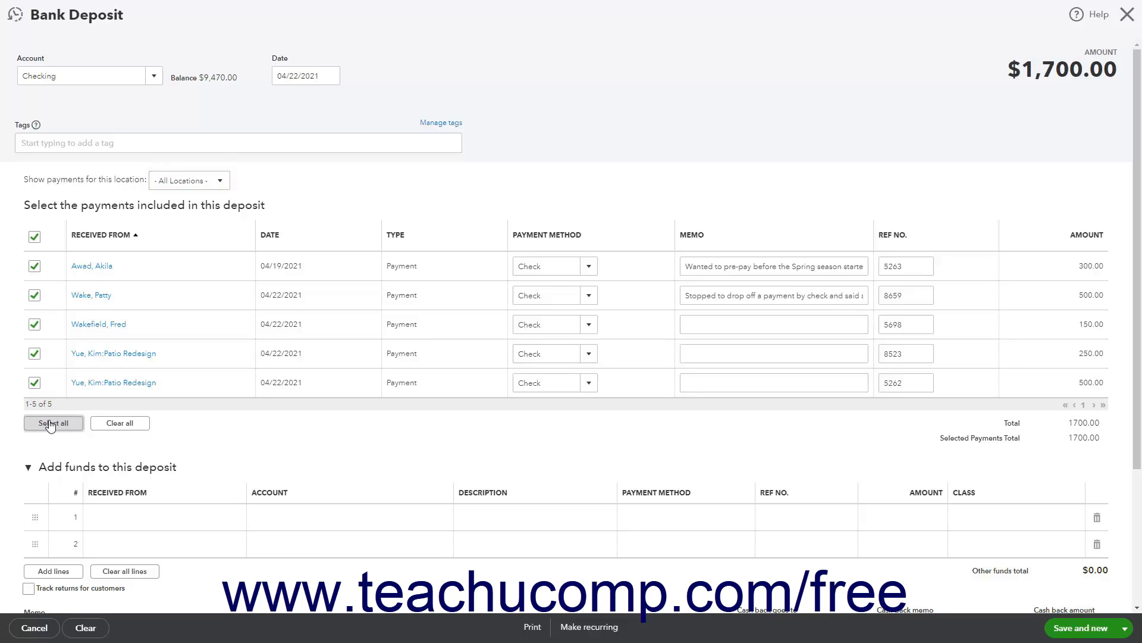
left_click(110, 425)
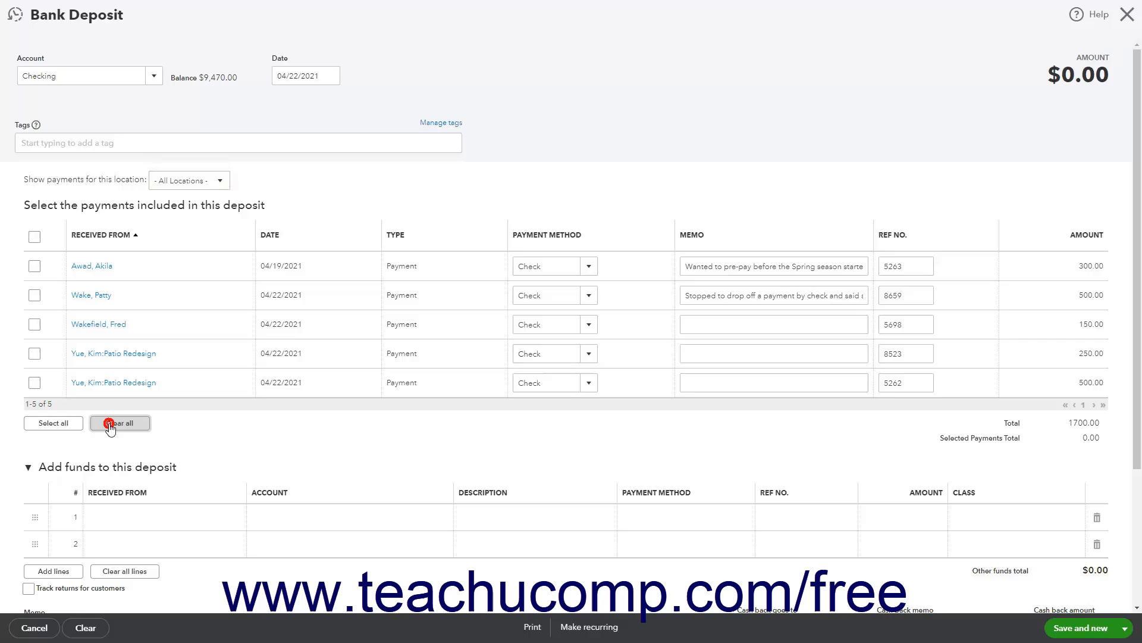
left_click(62, 426)
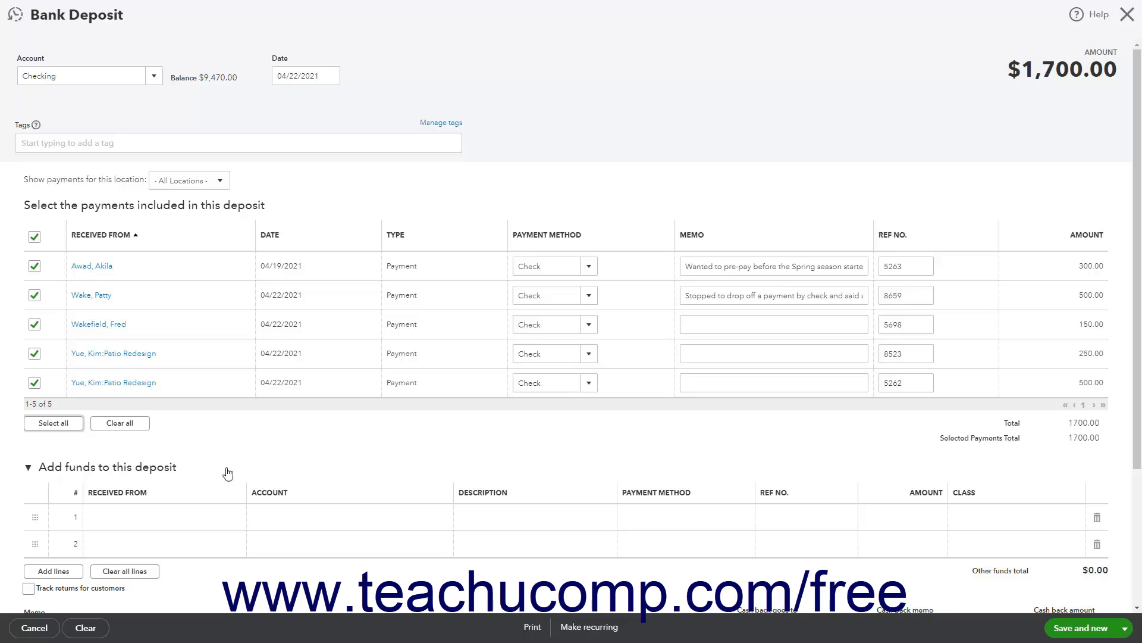
Try the option to track returns for customers on the lines for additional funds.
scroll(228, 474, "down", 2)
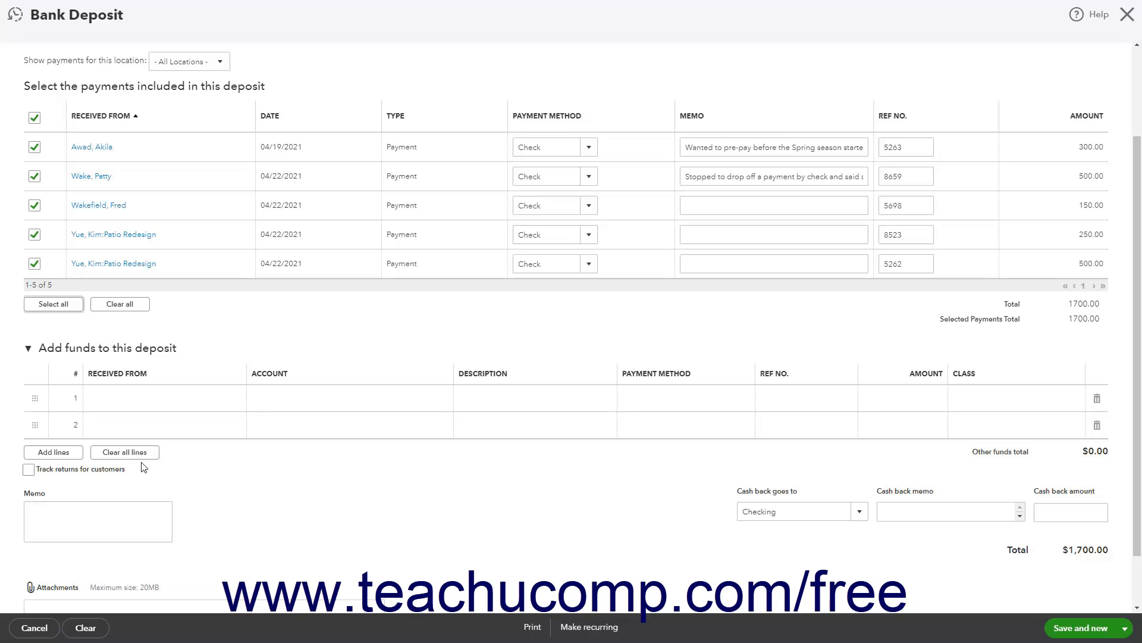
left_click(29, 470)
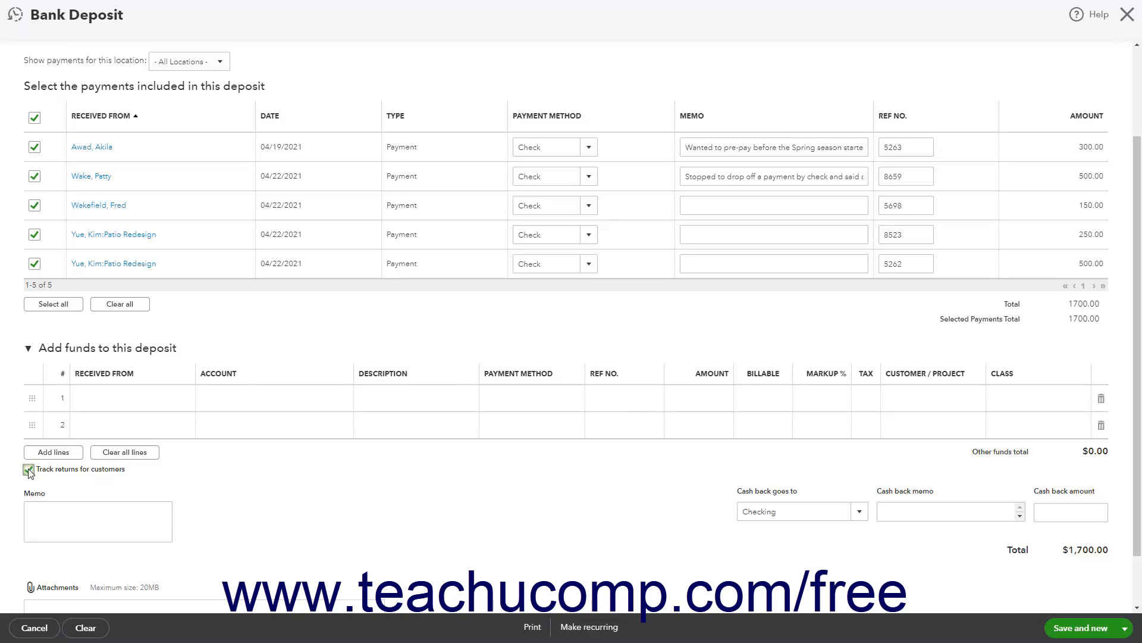
left_click(29, 470)
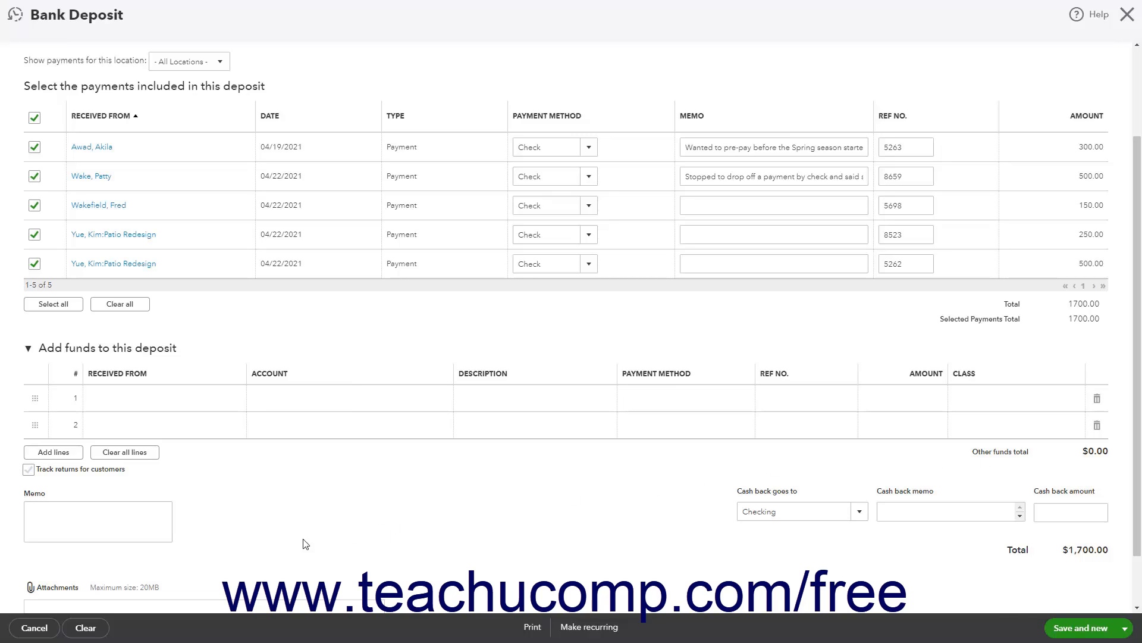
Examine the deposit's memo, attachments and cash back fields, including the accounts that can receive cash back.
left_click(104, 512)
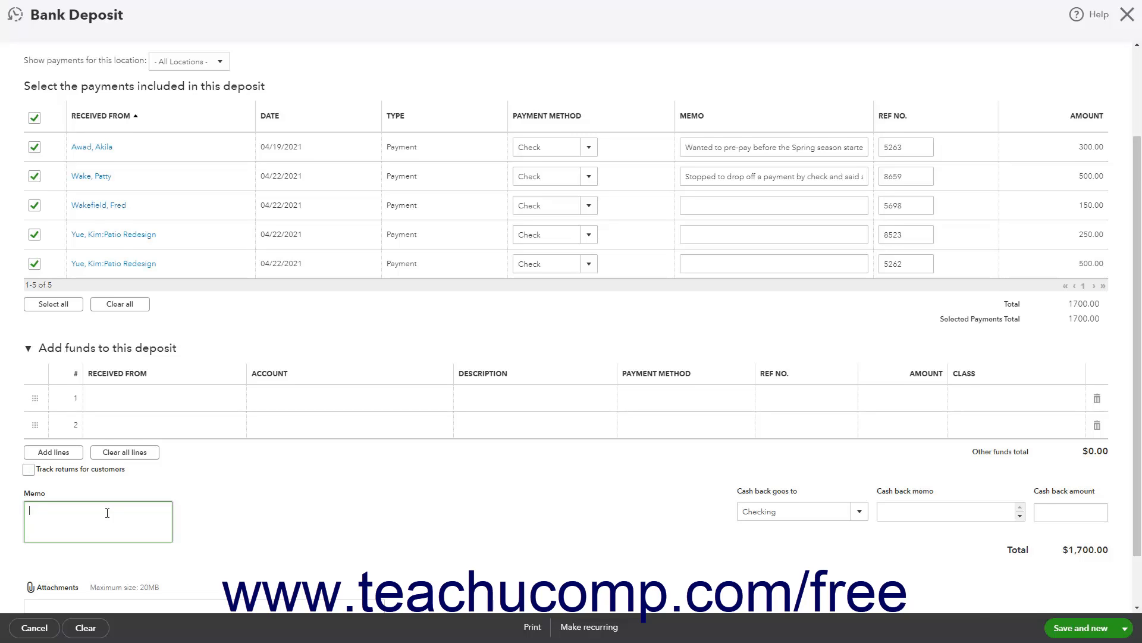
scroll(107, 514, "down", 1)
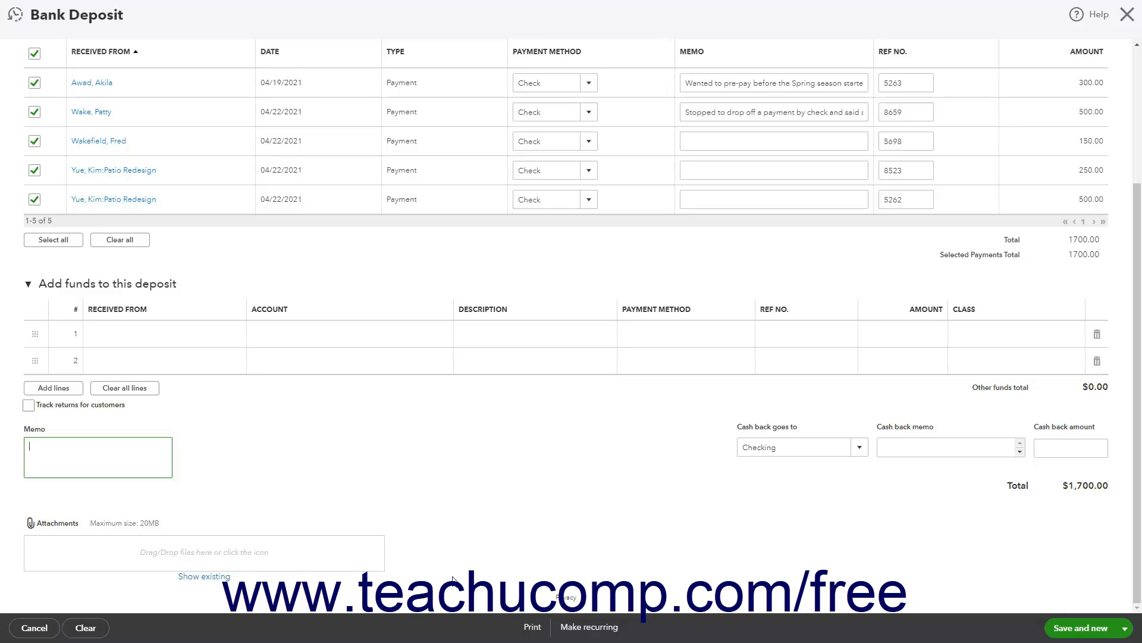
left_click(859, 450)
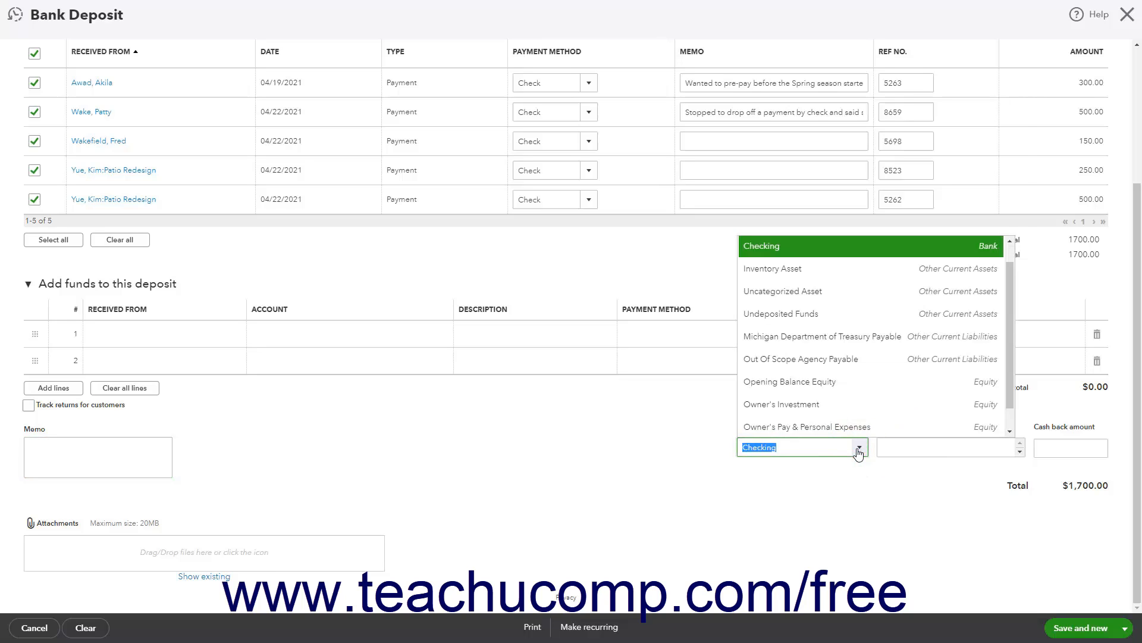
left_click(859, 451)
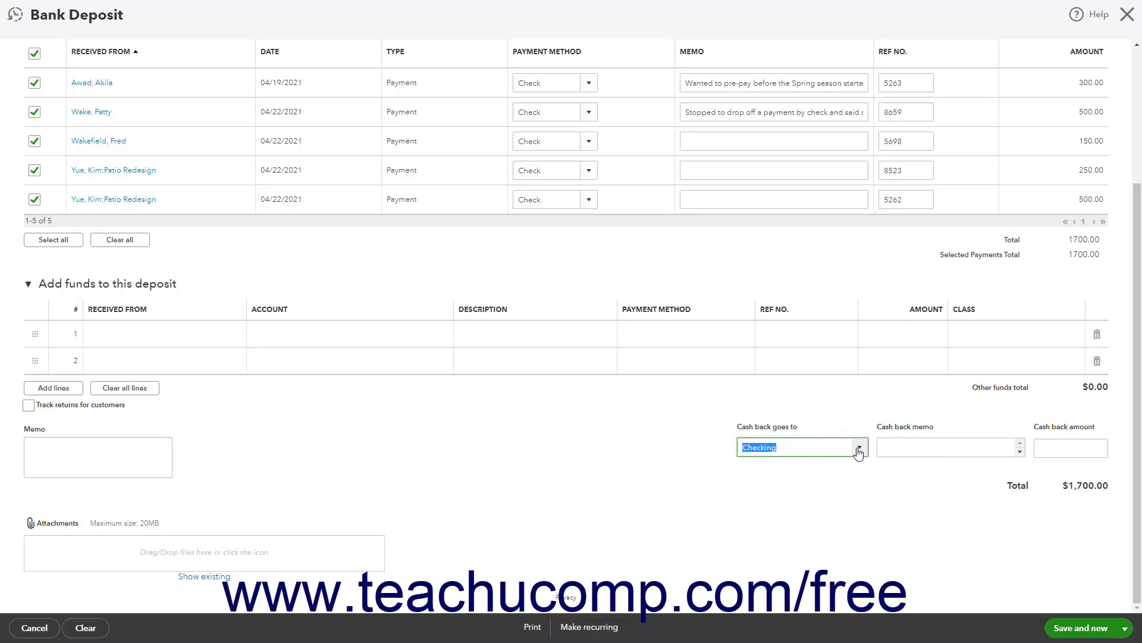
left_click(919, 440)
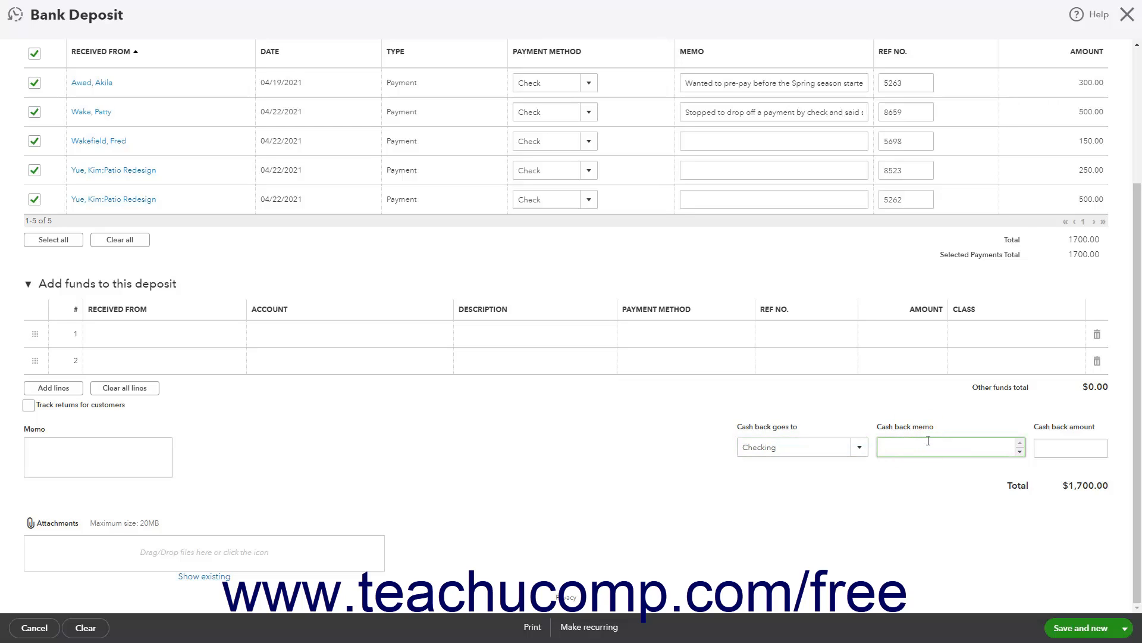
left_click(1069, 446)
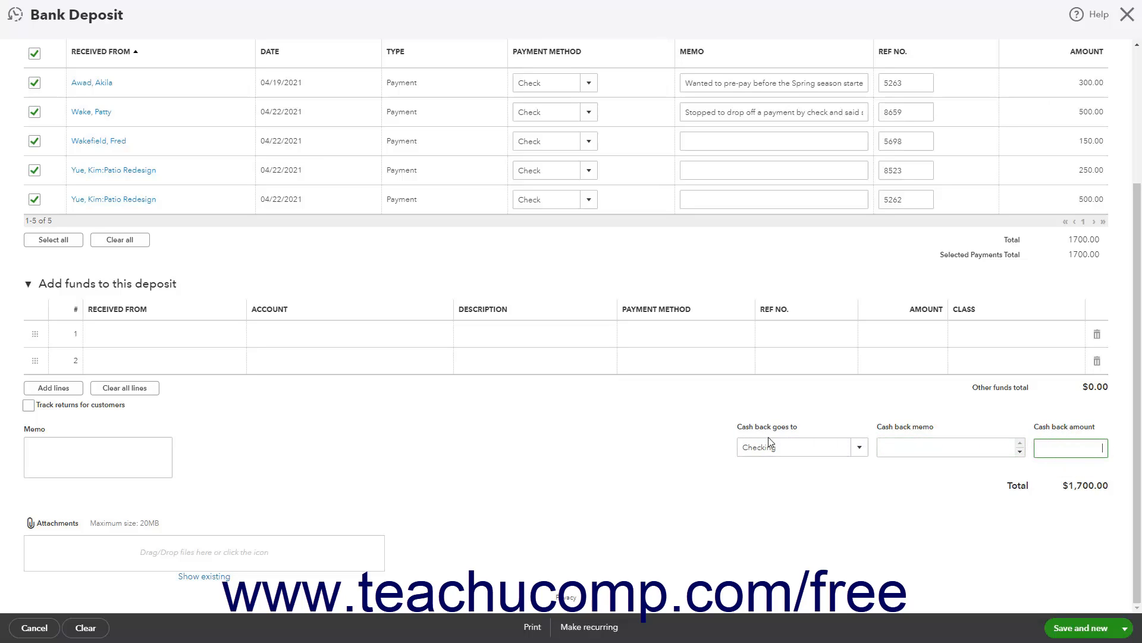
View the deposit form's printing and saving choices without selecting any.
left_click(262, 628)
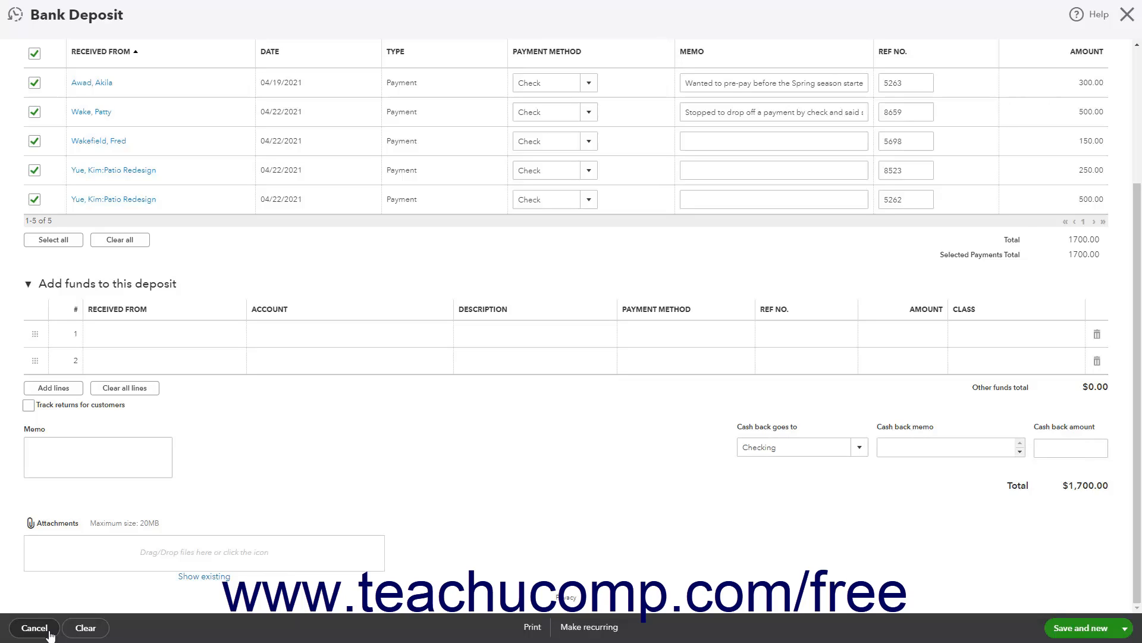
left_click(534, 627)
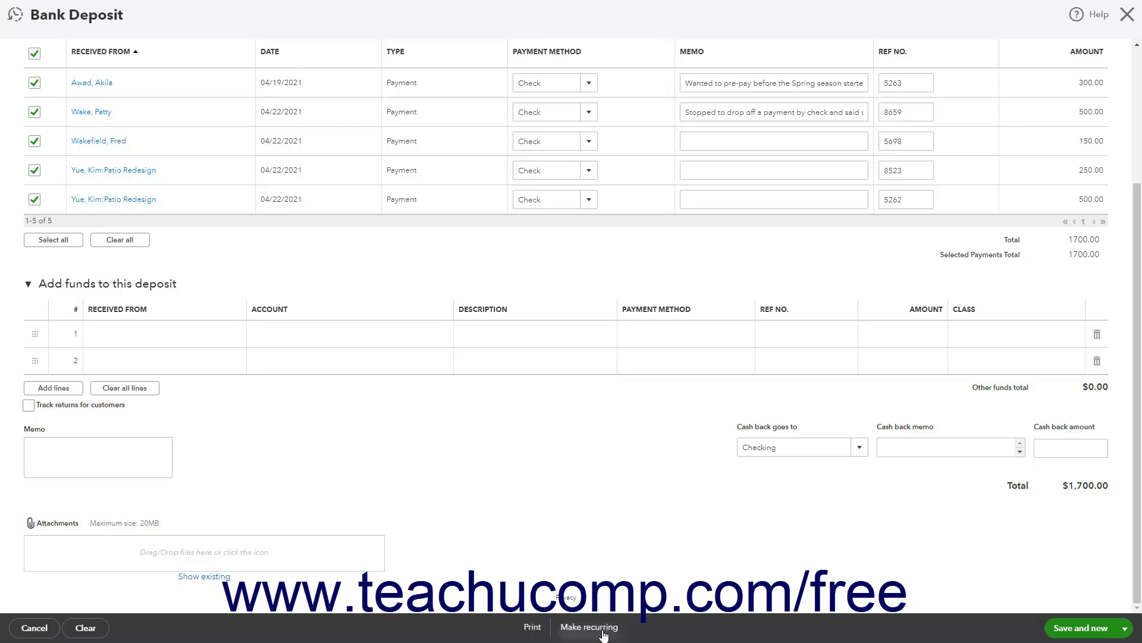
left_click(1124, 629)
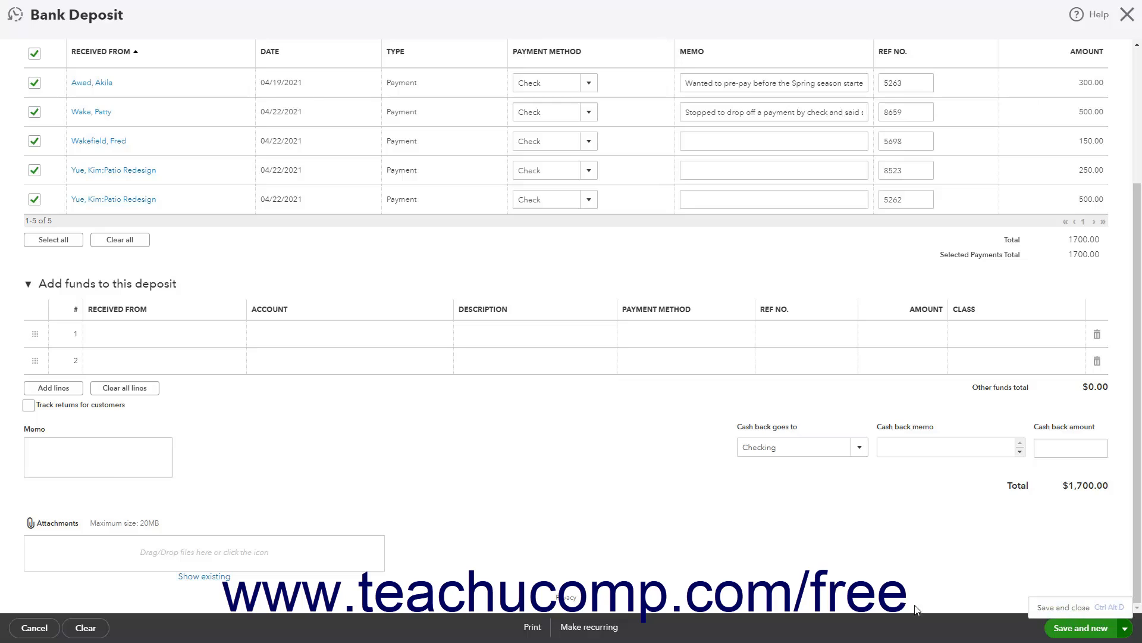
left_click(721, 628)
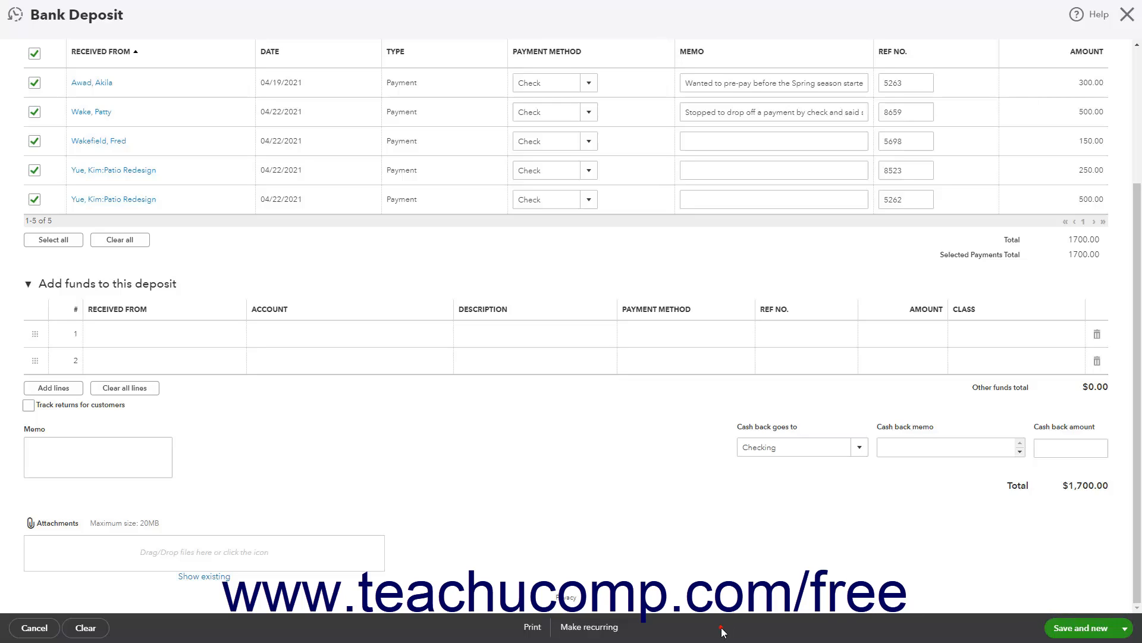
Generate a print preview of the deposit summary only, and close the preview.
left_click(538, 627)
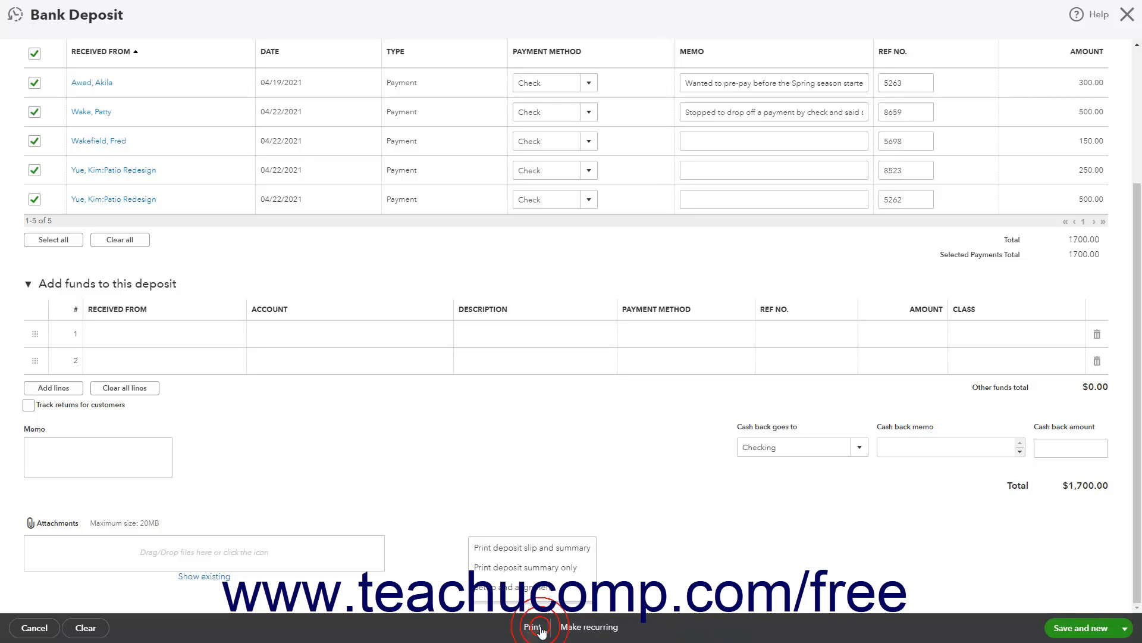
left_click(546, 571)
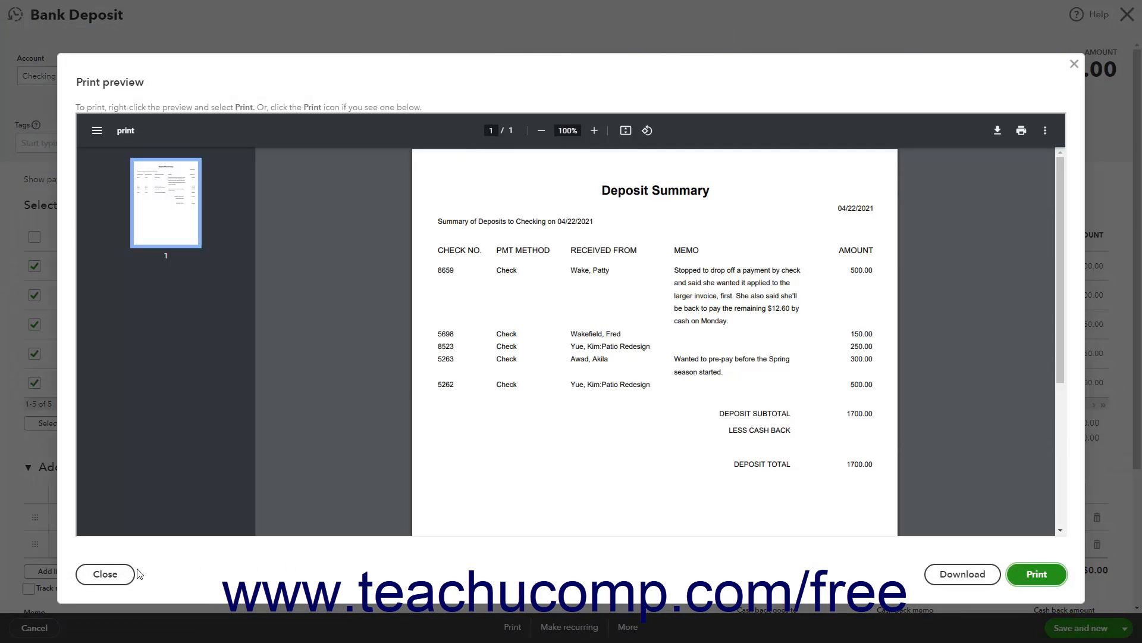
left_click(117, 574)
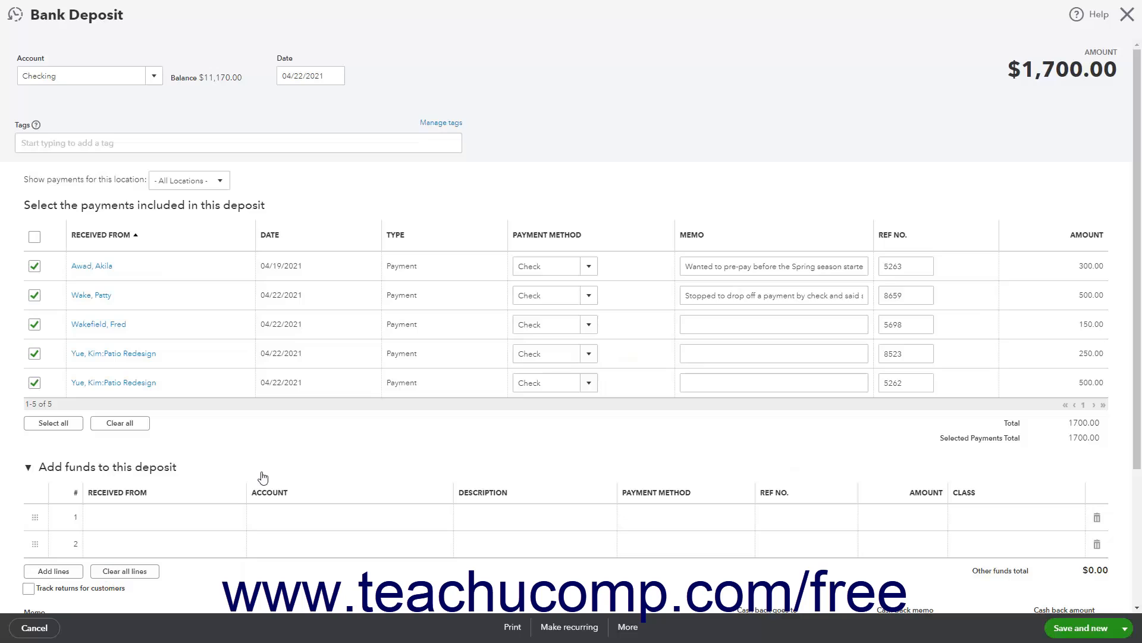
View the additional actions available for the saved deposit and close the Bank Deposit form.
left_click(628, 628)
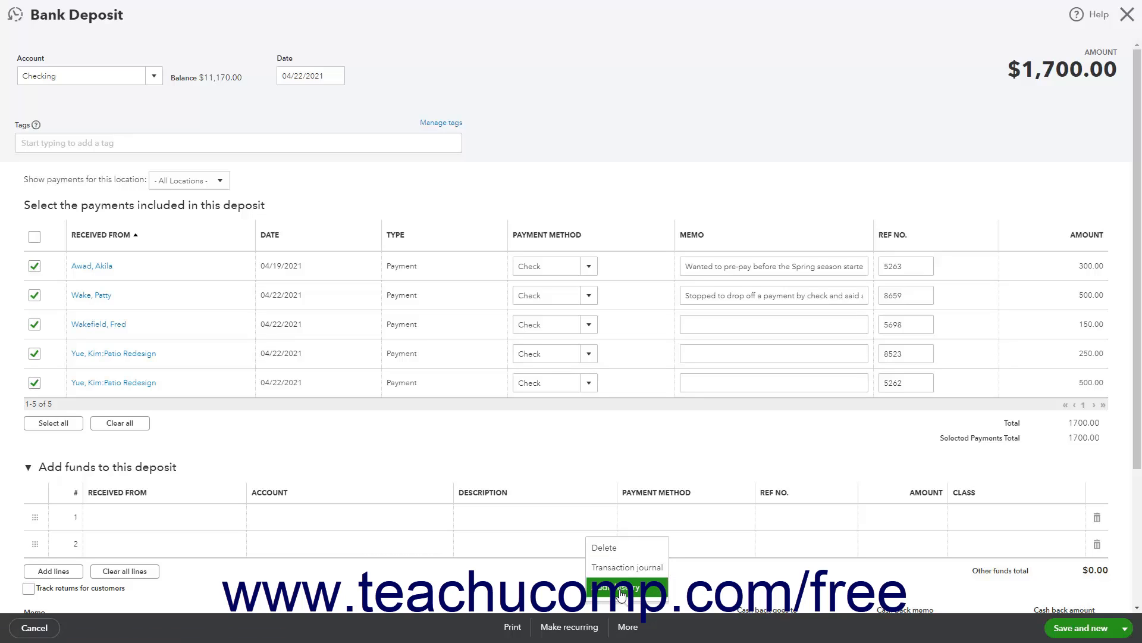
left_click(713, 632)
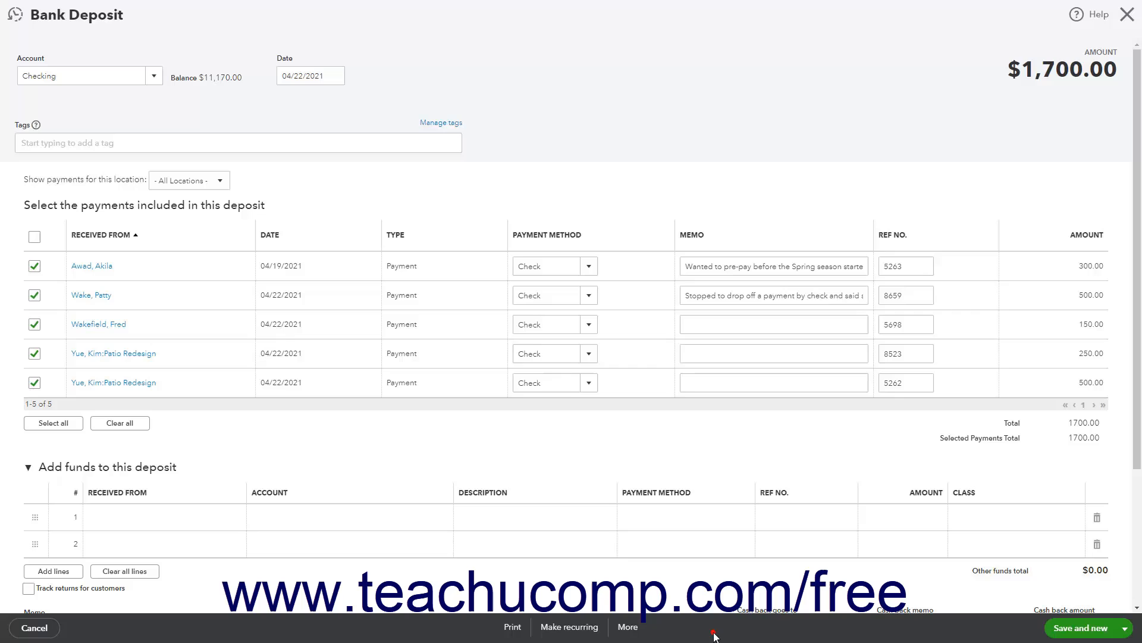
left_click(1127, 14)
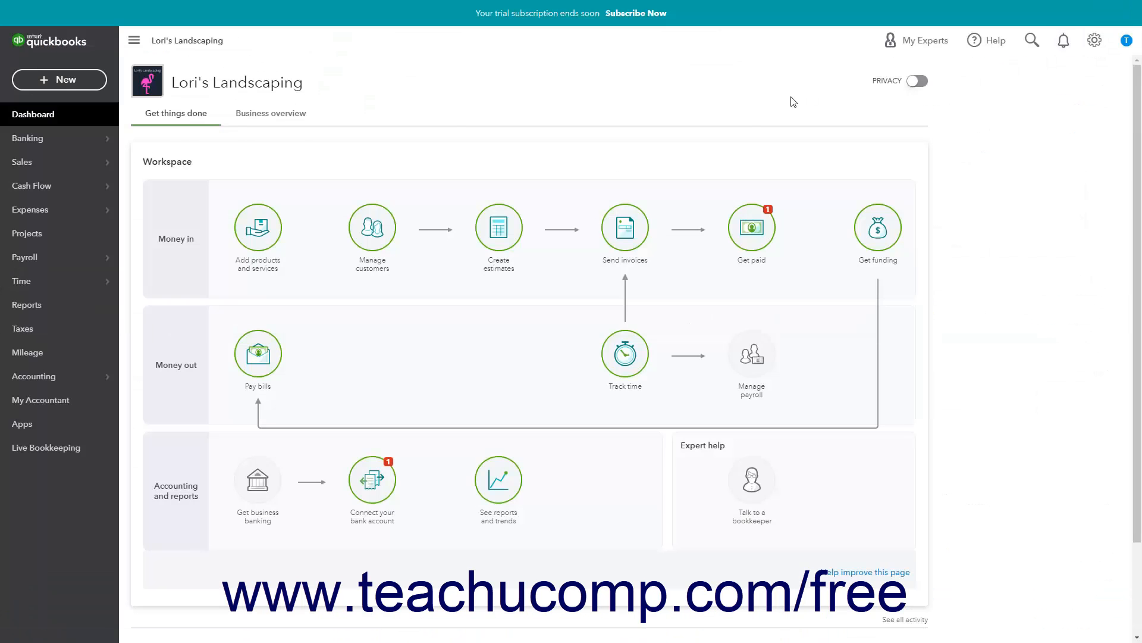